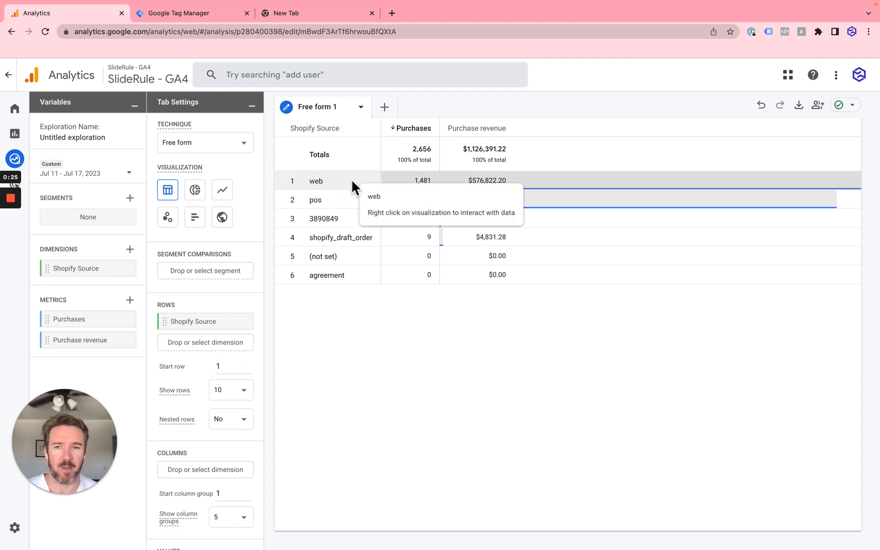
Examine the pos, shopify_draft_order and 3890849 sources in the purchases and revenue table.
double_click(316, 200)
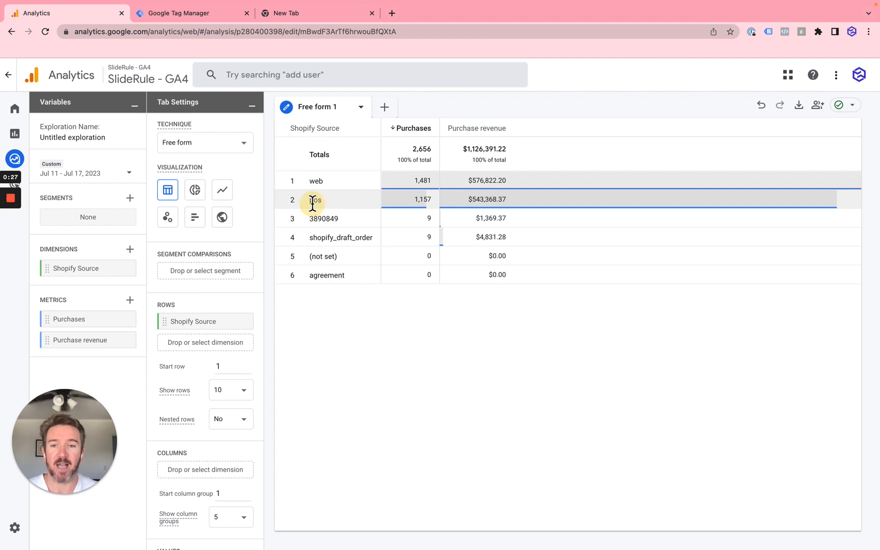
double_click(349, 238)
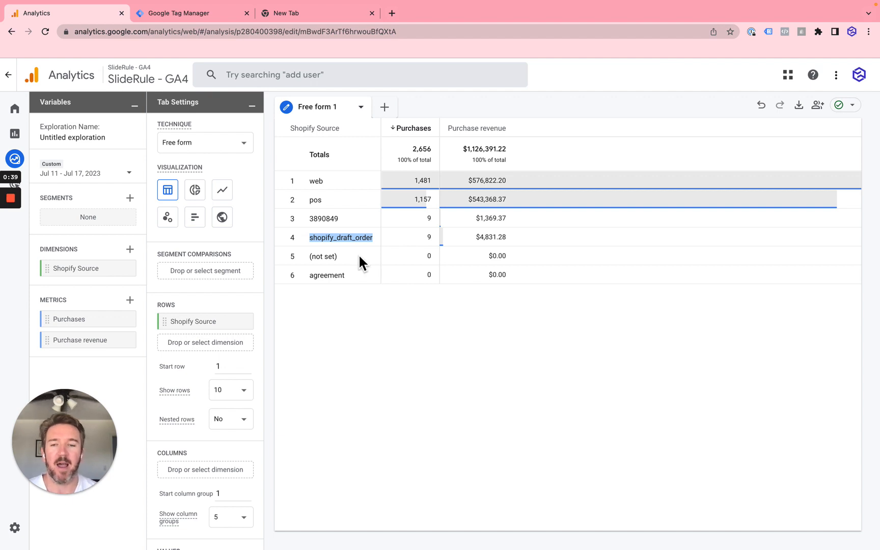
double_click(330, 219)
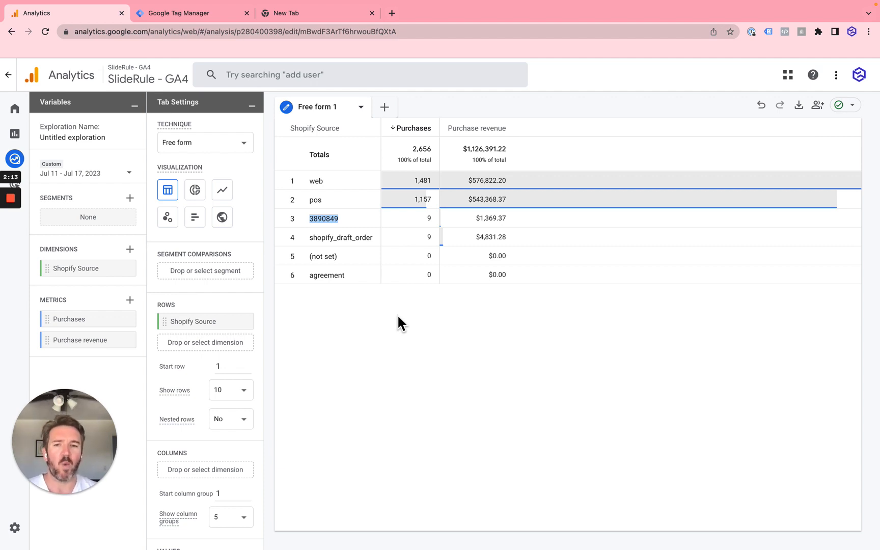
double_click(315, 199)
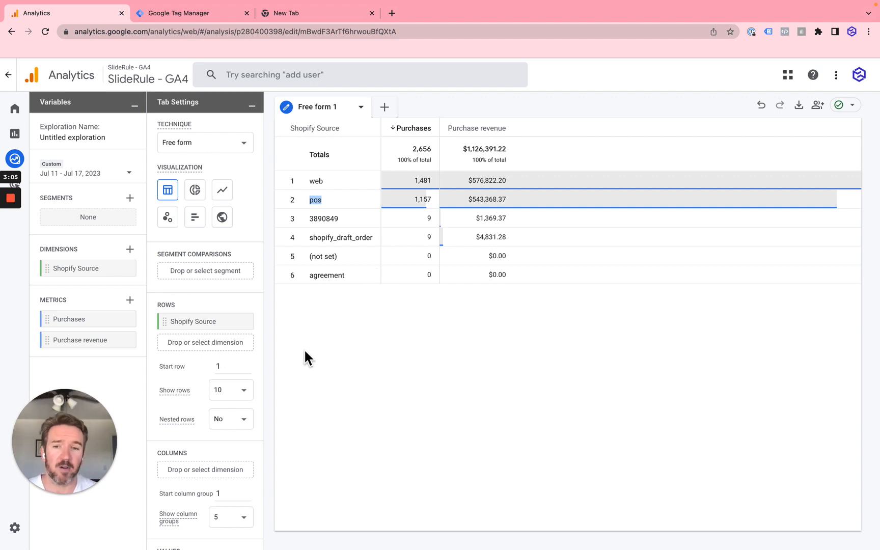
Review the custom dimensions available to the exploration, and leave the selection as it is.
click(130, 249)
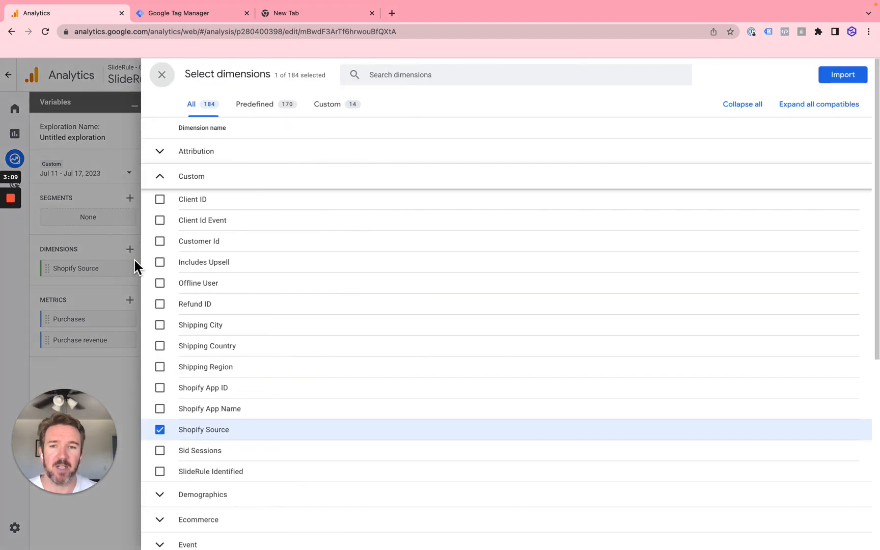
click(326, 107)
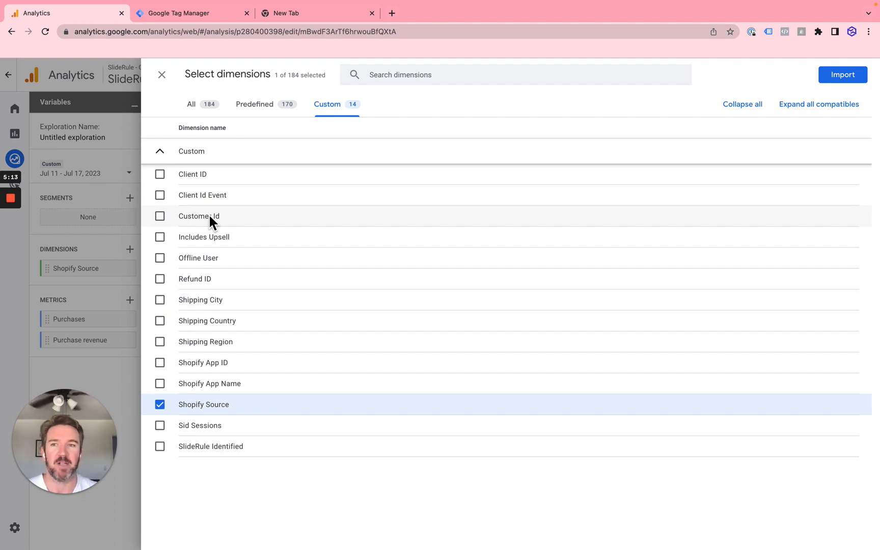
click(162, 75)
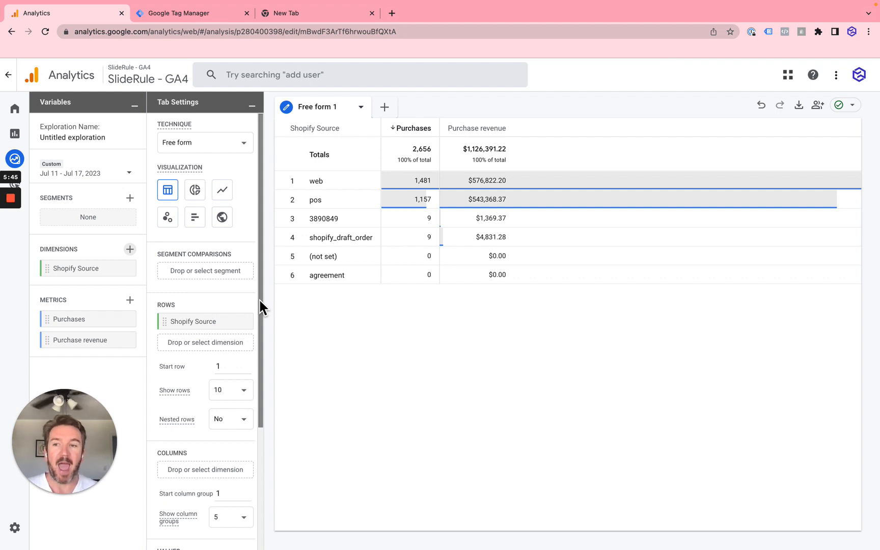
Start a new custom user segment and name it "Online Users".
scroll(258, 298, down, 1)
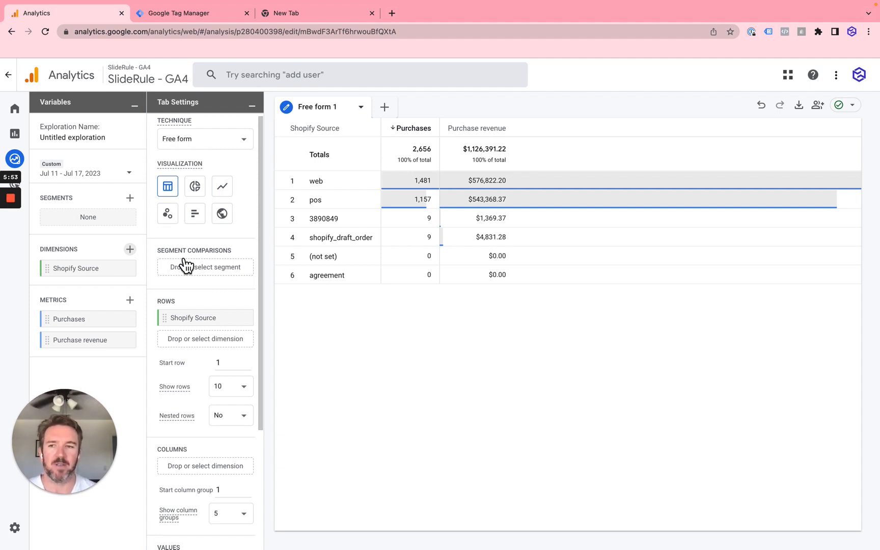
click(130, 198)
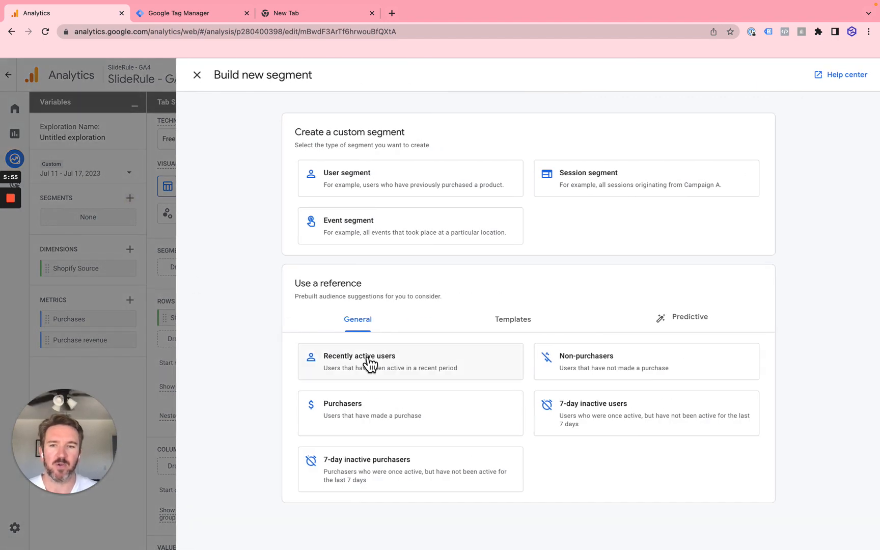
click(400, 190)
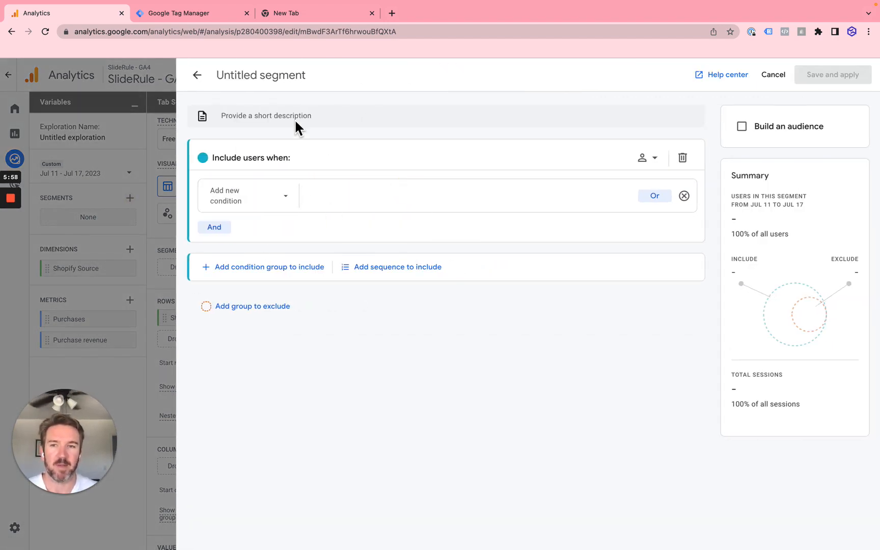
click(282, 76)
text(Online Usr)
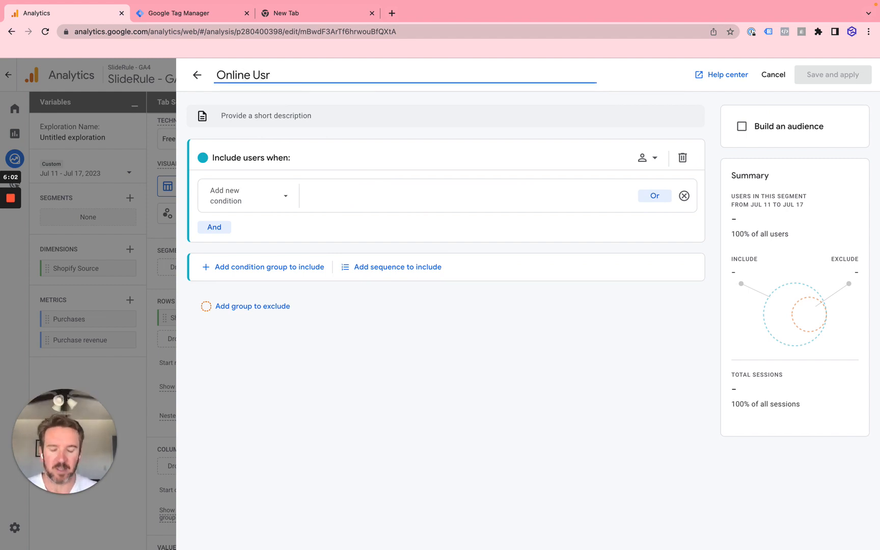
key(BackSpace)
text(ers)
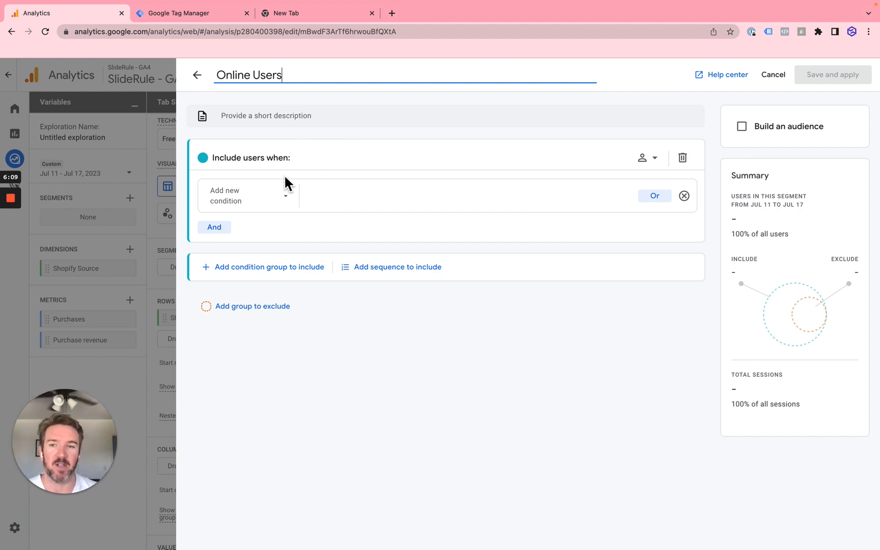
click(262, 116)
Include users whose Offline User dimension does not exactly match 1 at any point in time.
click(275, 204)
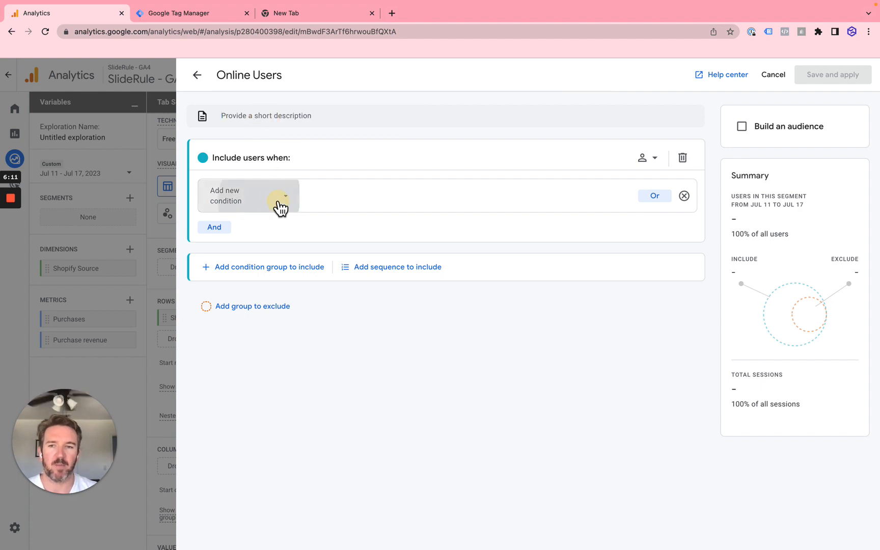
click(274, 195)
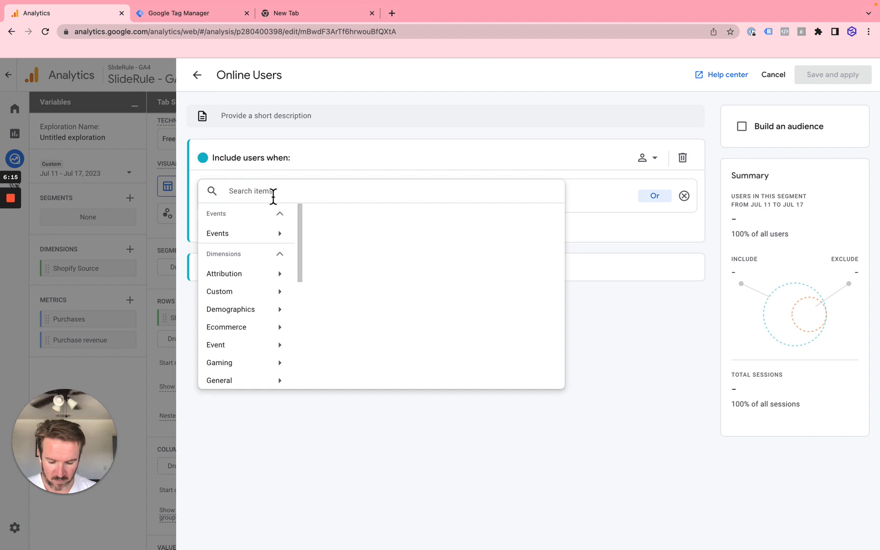
text(offl)
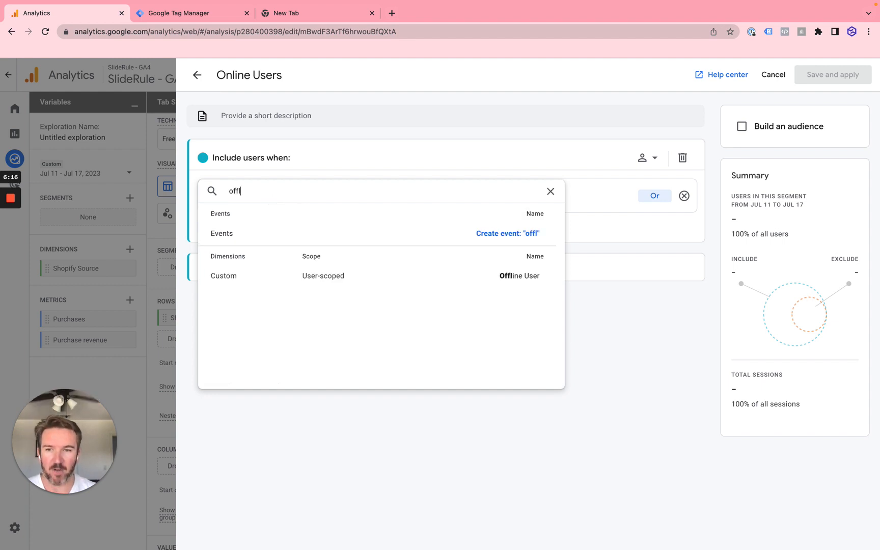
click(301, 277)
click(339, 197)
click(360, 221)
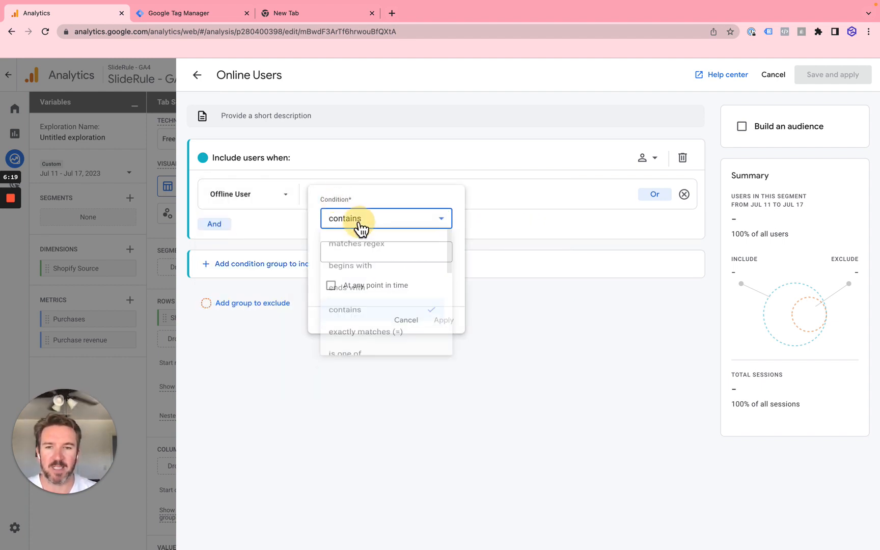
scroll(414, 350, down, 3)
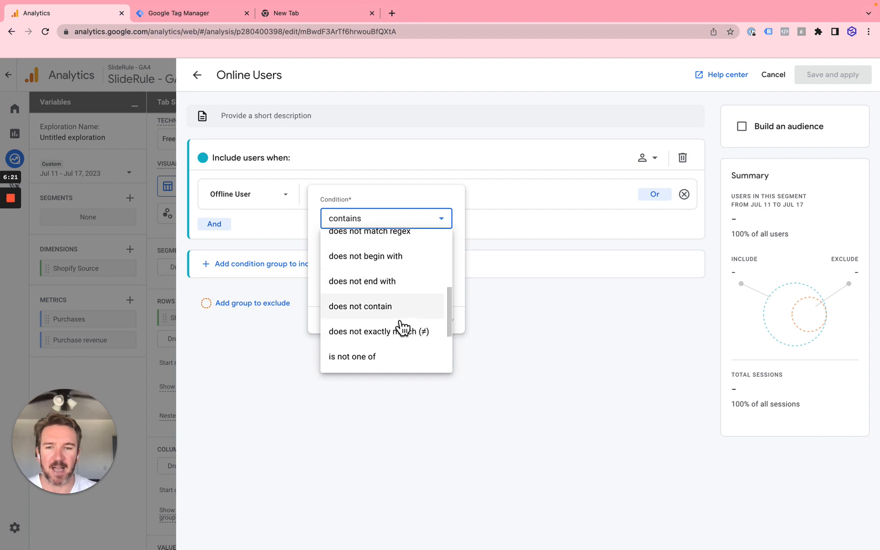
click(402, 330)
click(368, 254)
text(1)
click(332, 286)
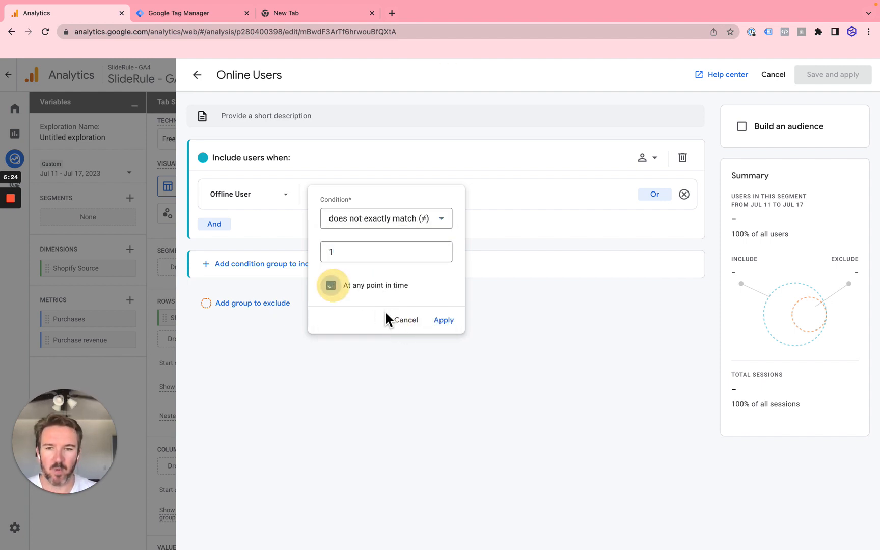
click(440, 321)
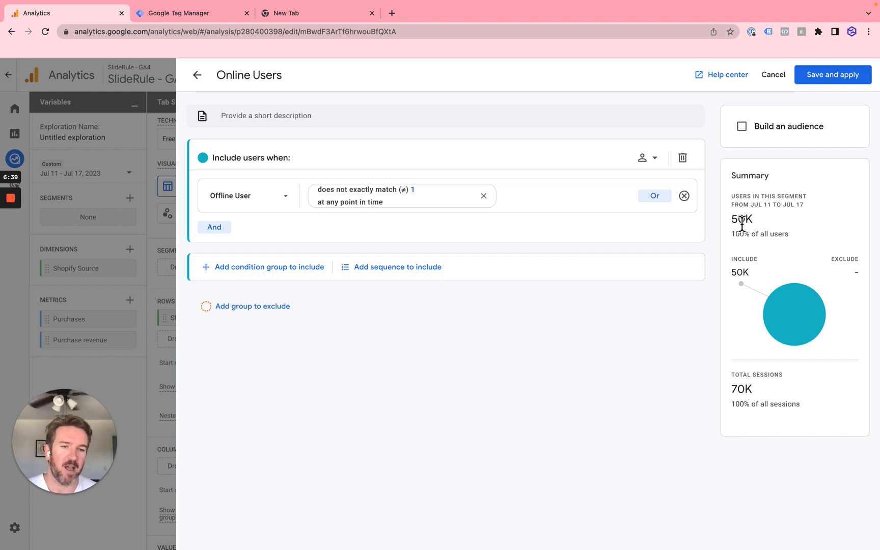
Enable building an audience from the segment, with the membership duration set to the maximum limit.
drag(743, 405, 747, 406)
double_click(741, 406)
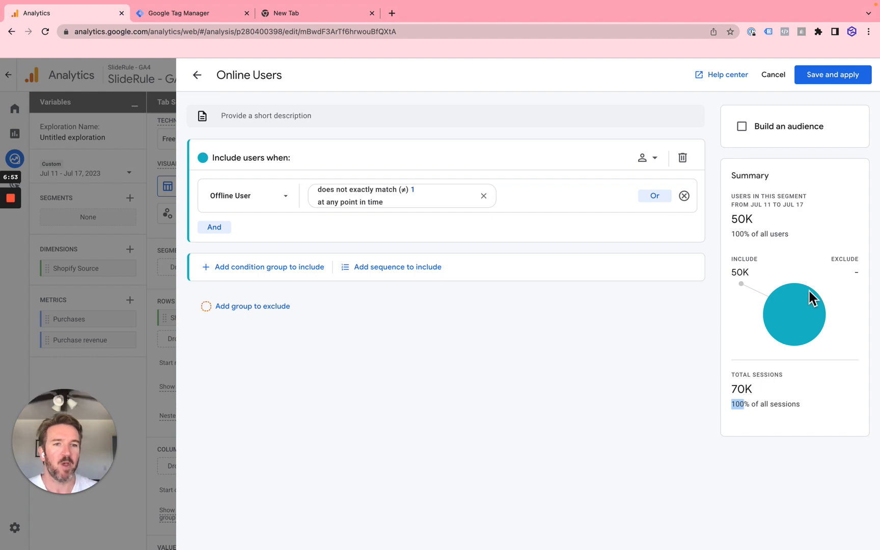
click(741, 128)
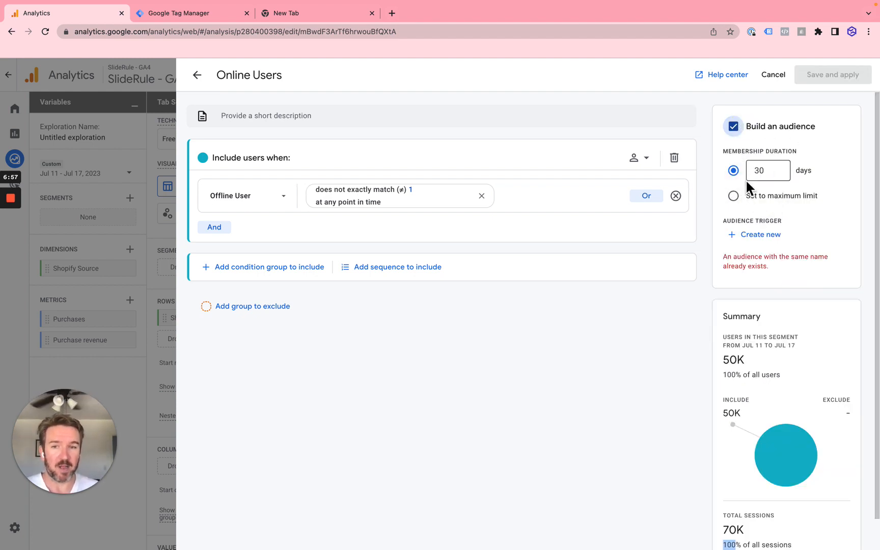
click(734, 197)
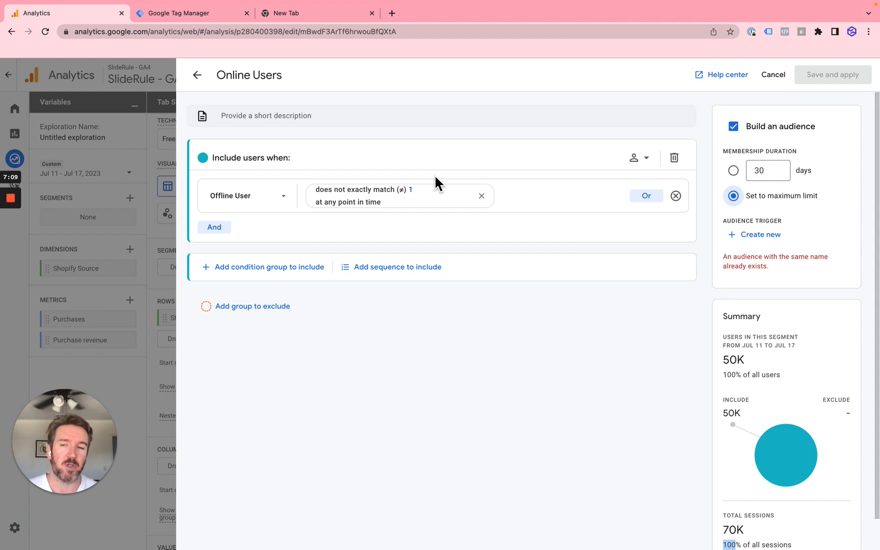
Remove the Offline User condition from the segment's include group.
click(403, 200)
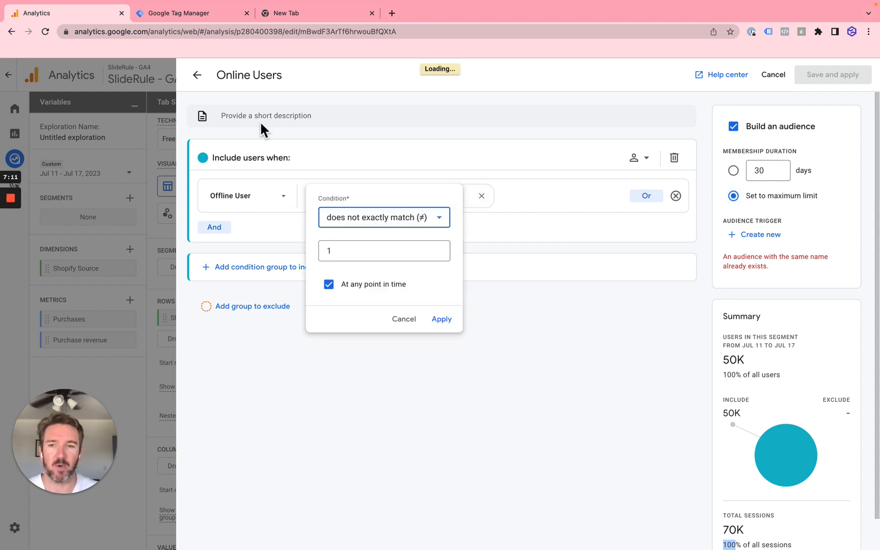
click(382, 217)
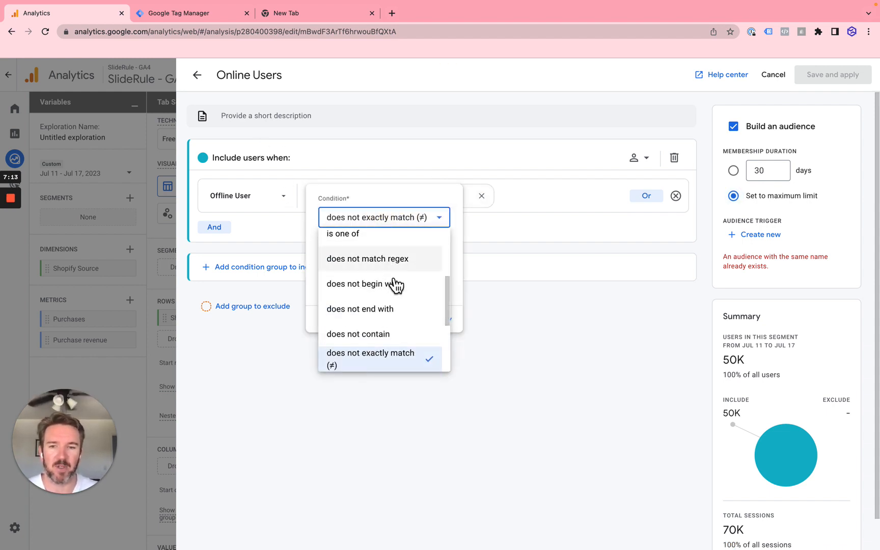
scroll(402, 308, up, 3)
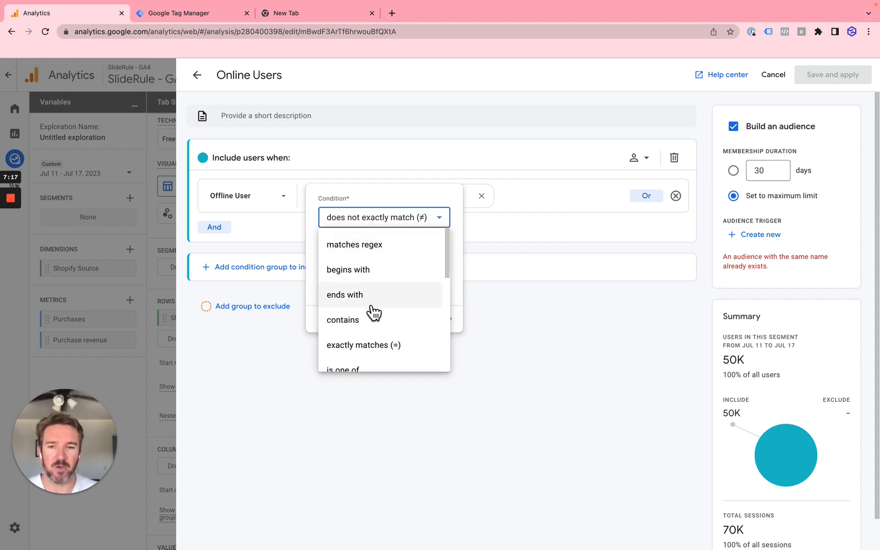
scroll(379, 318, down, 4)
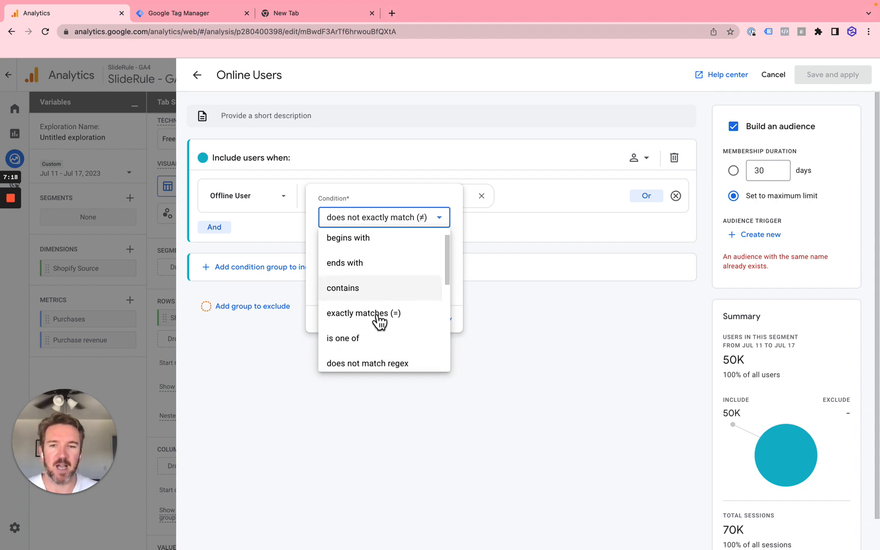
click(382, 165)
click(253, 156)
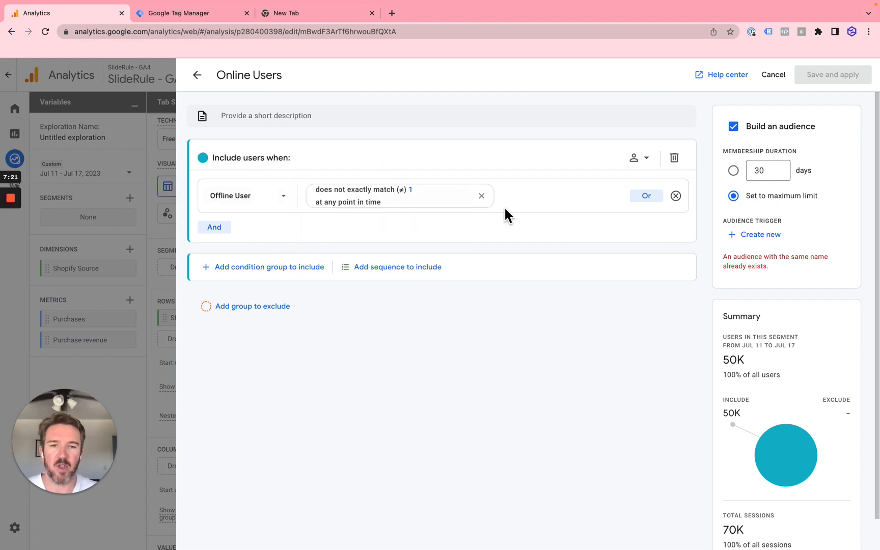
click(675, 196)
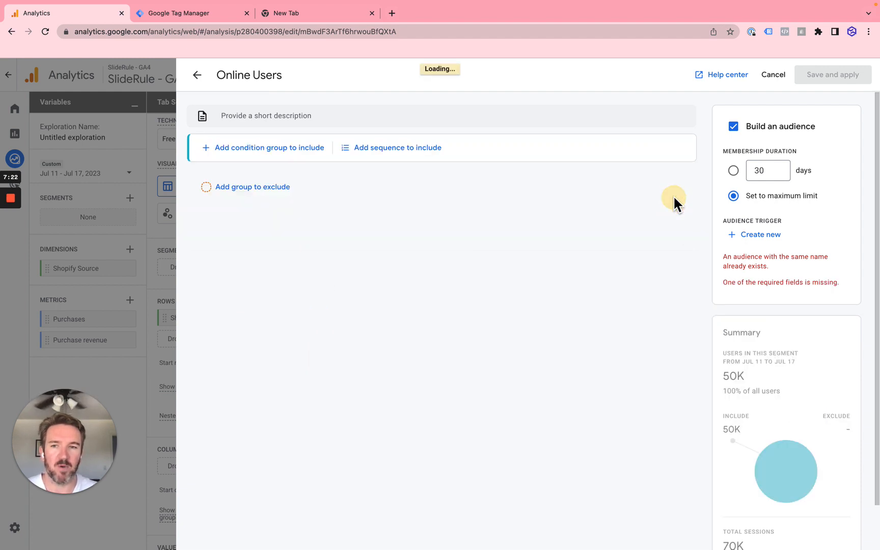
click(273, 193)
click(271, 275)
click(379, 180)
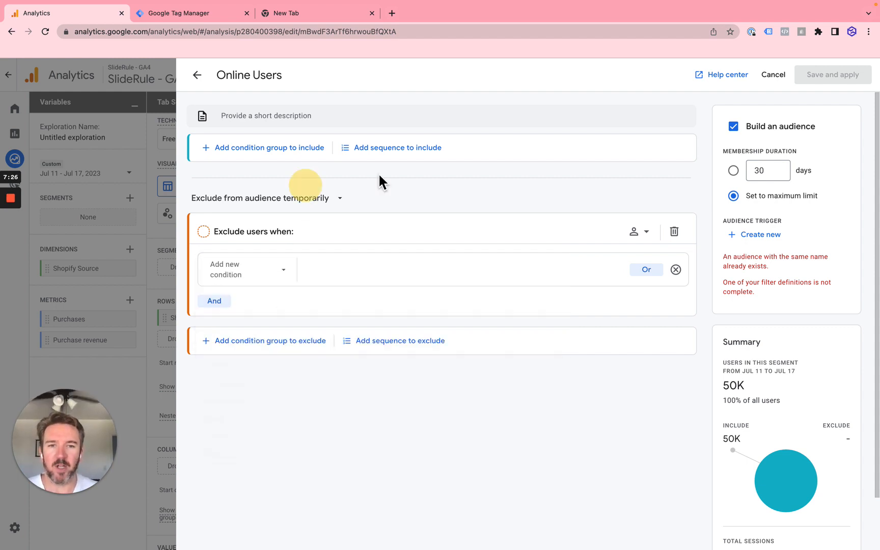
click(674, 234)
Add an include condition group to the segment based on the custom Offline User dimension.
click(301, 148)
click(260, 198)
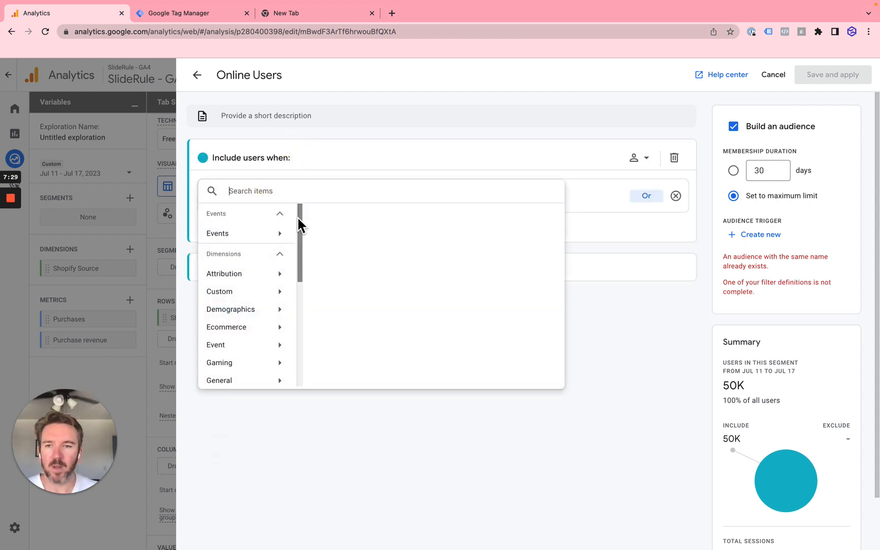
text(off)
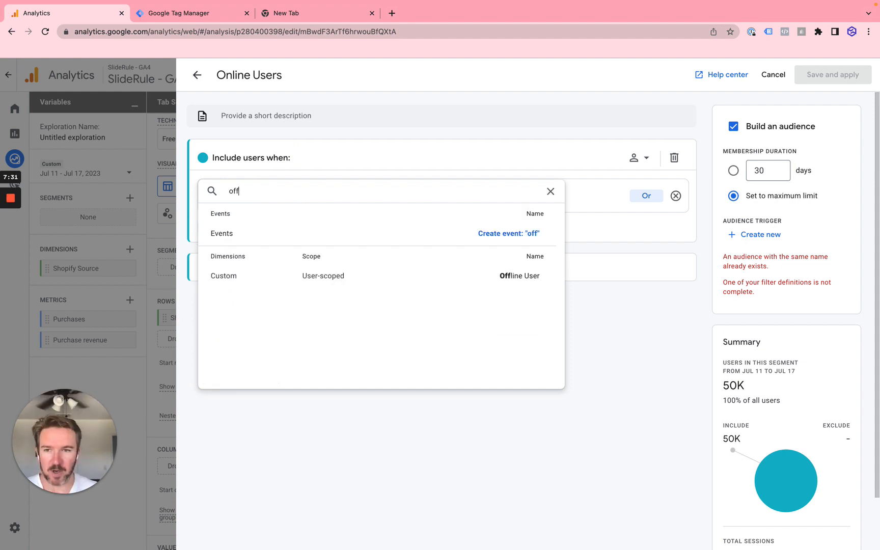
click(301, 277)
Try to filter Offline User to exactly match 1 at any point in time, and leave the segment builder without saving.
click(336, 196)
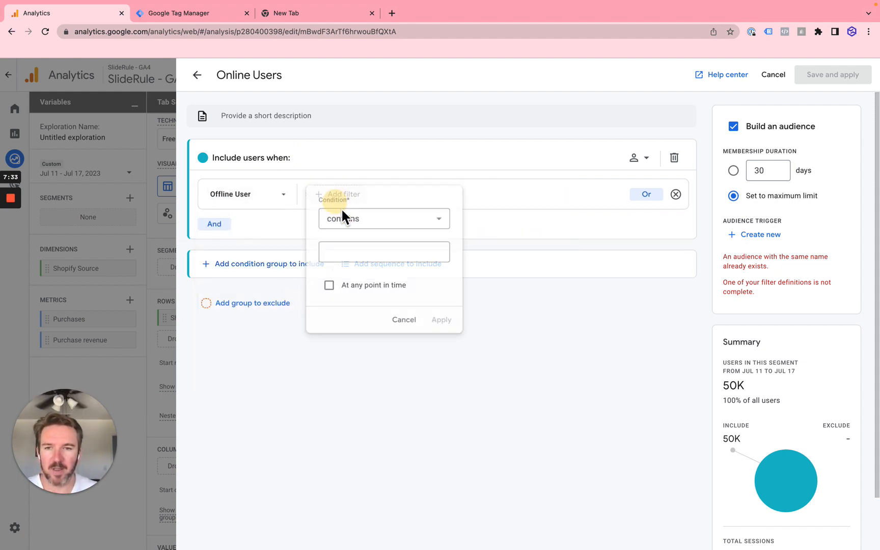
click(360, 224)
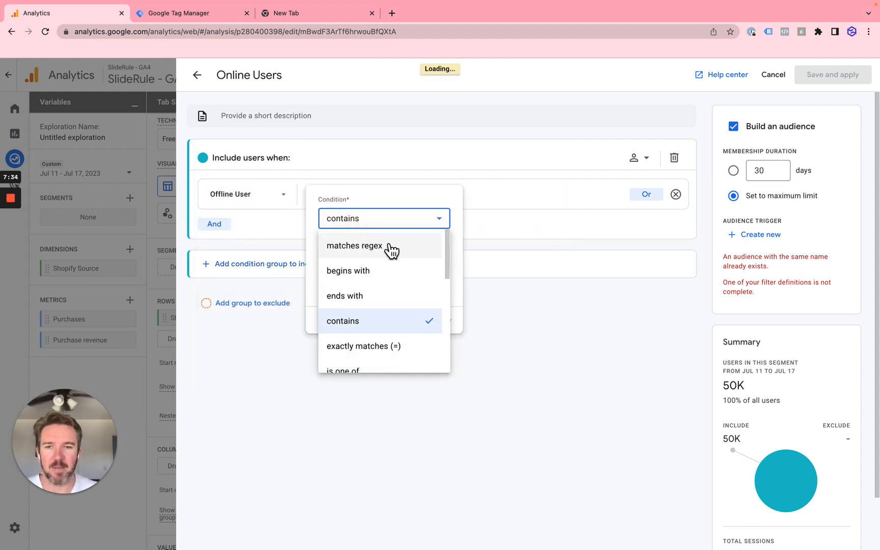
scroll(372, 295, down, 2)
click(370, 297)
click(346, 251)
text(1)
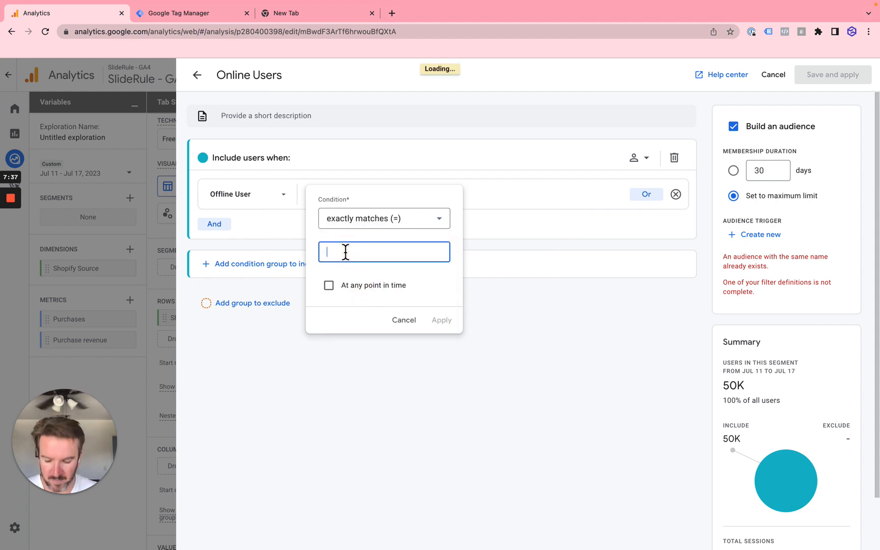
click(329, 285)
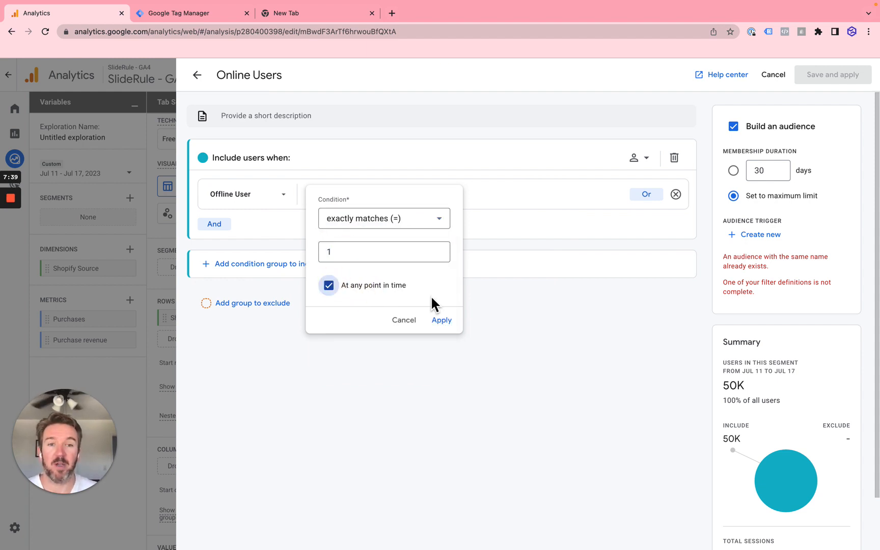
click(346, 124)
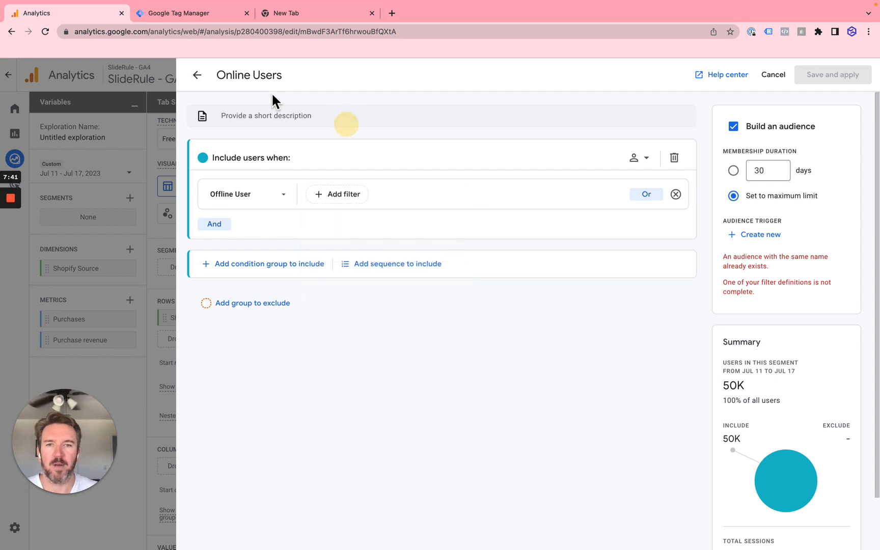
click(197, 76)
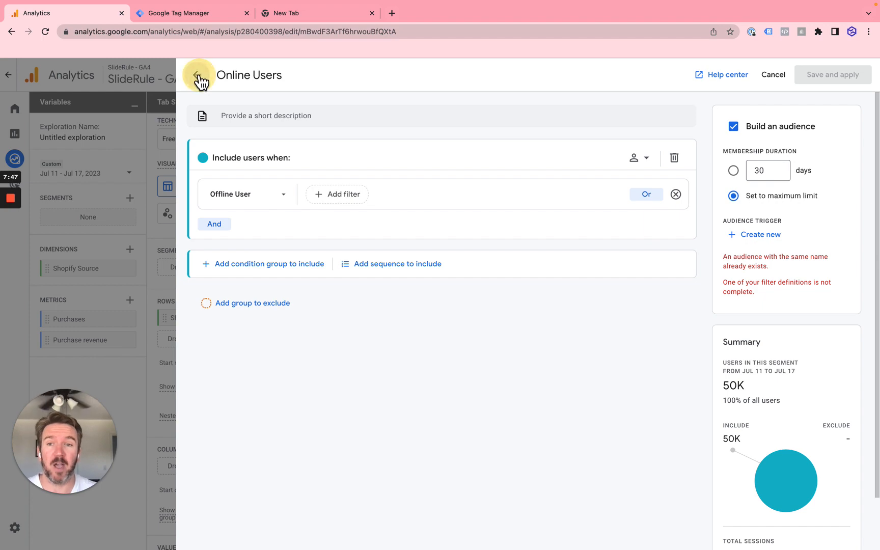
click(196, 75)
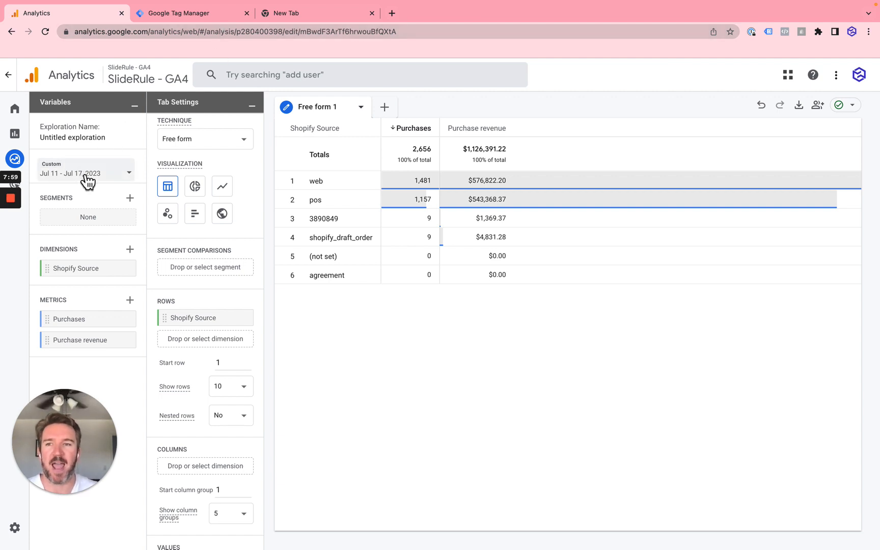
mouse_move(11, 200)
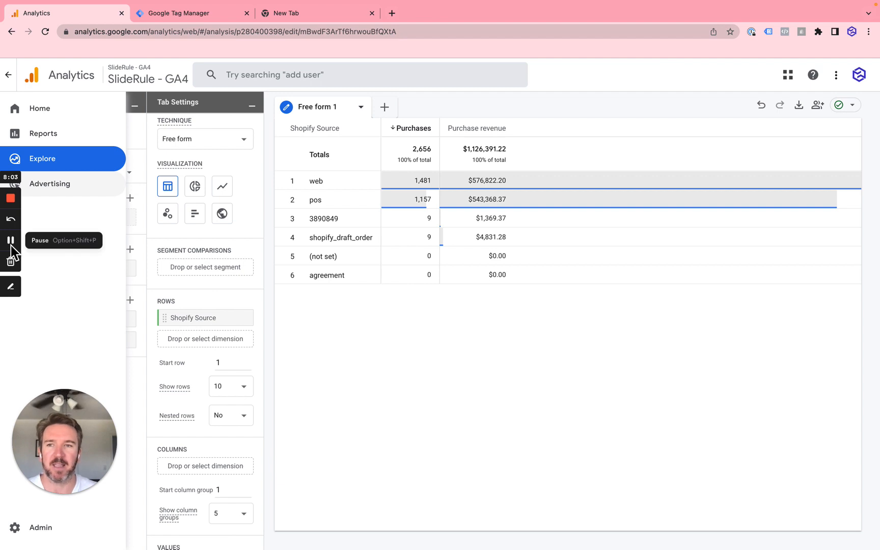
click(11, 246)
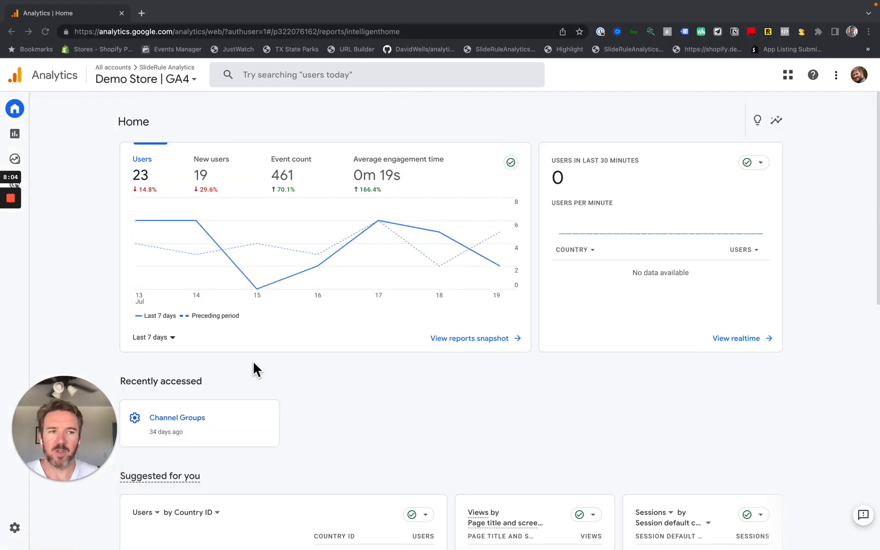
In the Demo Store property's custom definitions, start a new custom dimension named "Offline User" with User scope.
click(20, 529)
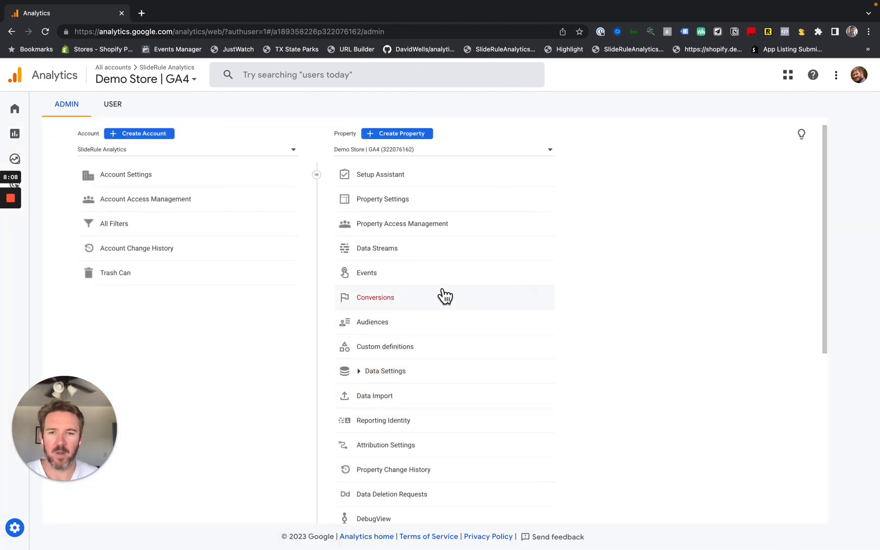
click(411, 347)
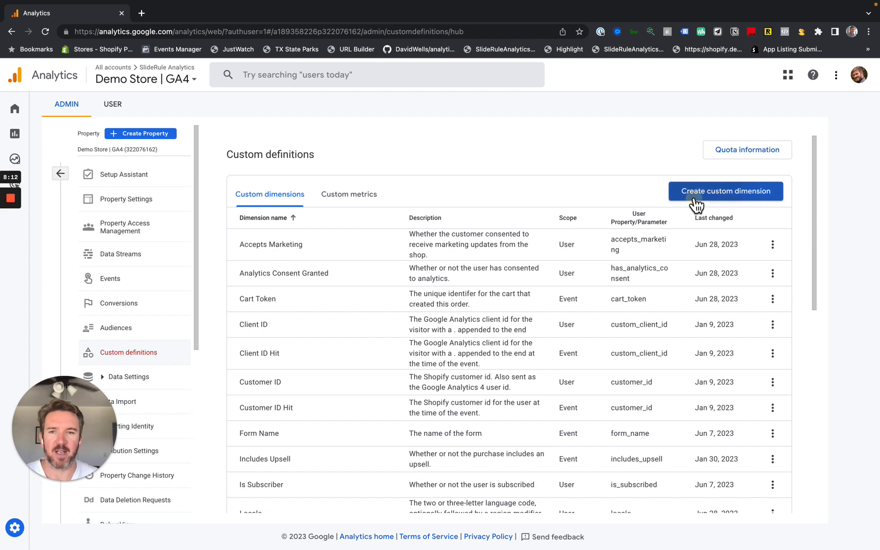
click(694, 197)
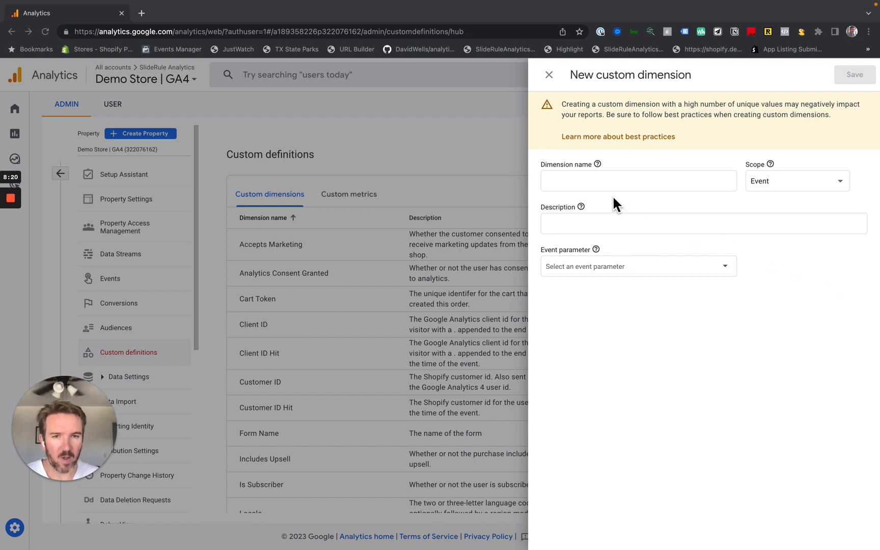
click(588, 179)
text(Offline User)
click(786, 196)
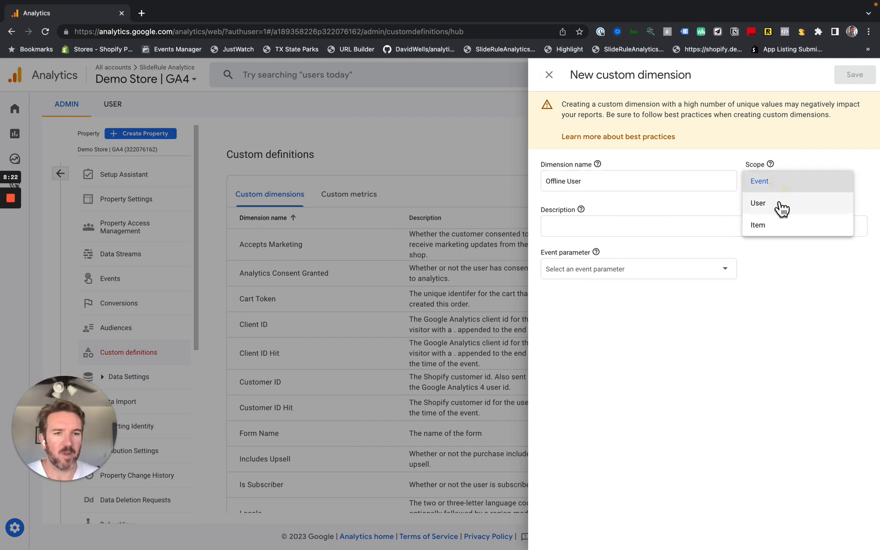
click(771, 205)
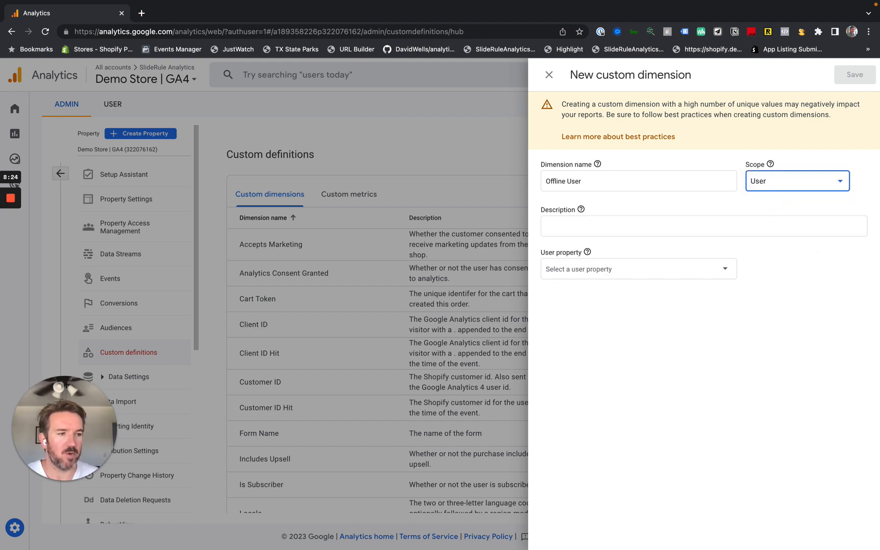
Describe the dimension as "Is true when the user placed the order from an offline source like draft orders and POS.".
key(super+Tab)
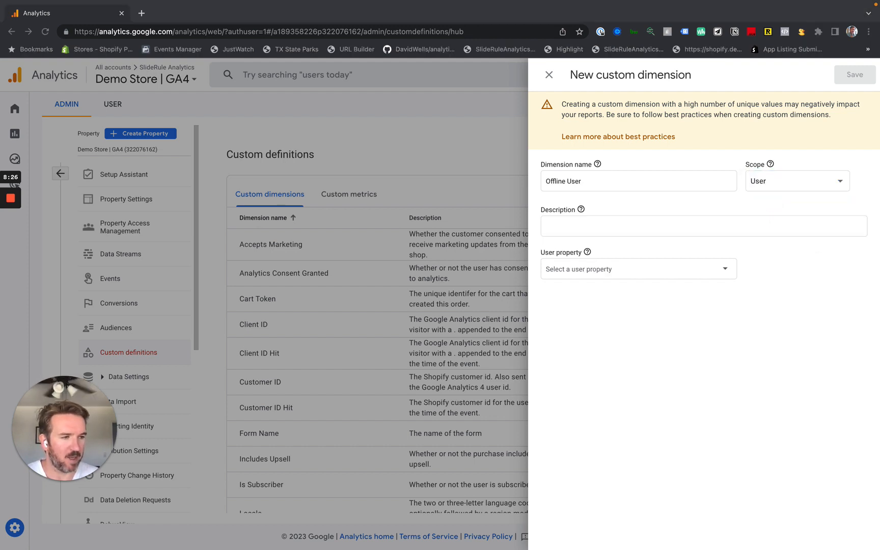
key(super+Tab)
click(623, 230)
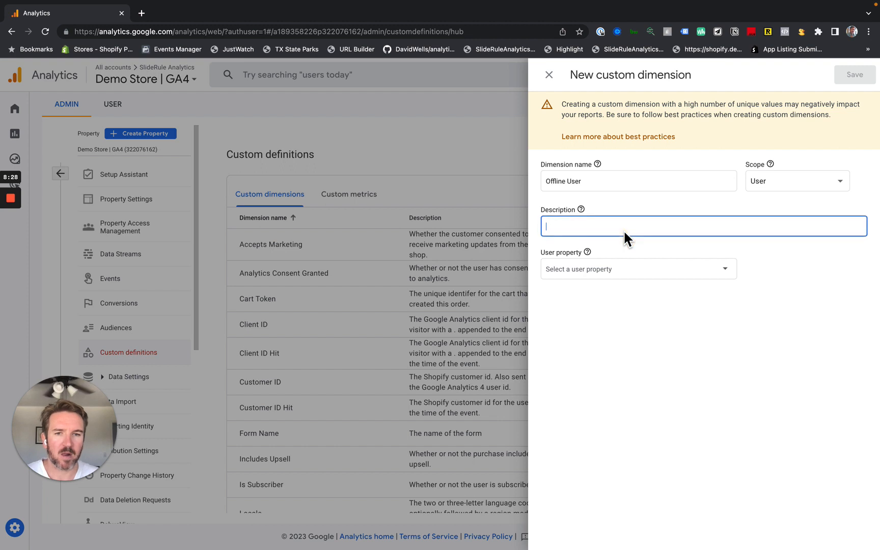
text(Is true when the user placed the order from an offline source like draft orders and POS.)
Set the dimension's user property to offline_user and save the custom dimension.
key(super+Tab)
click(608, 271)
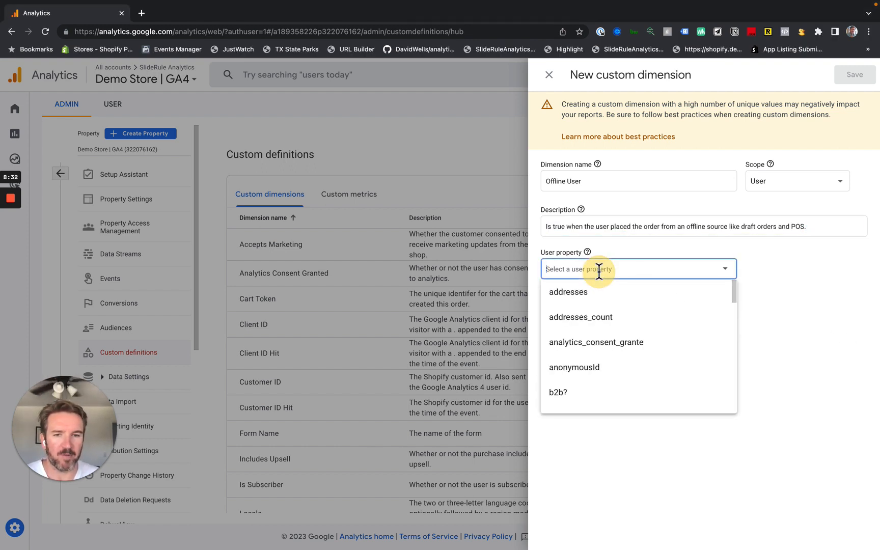
text(offline_user)
click(843, 77)
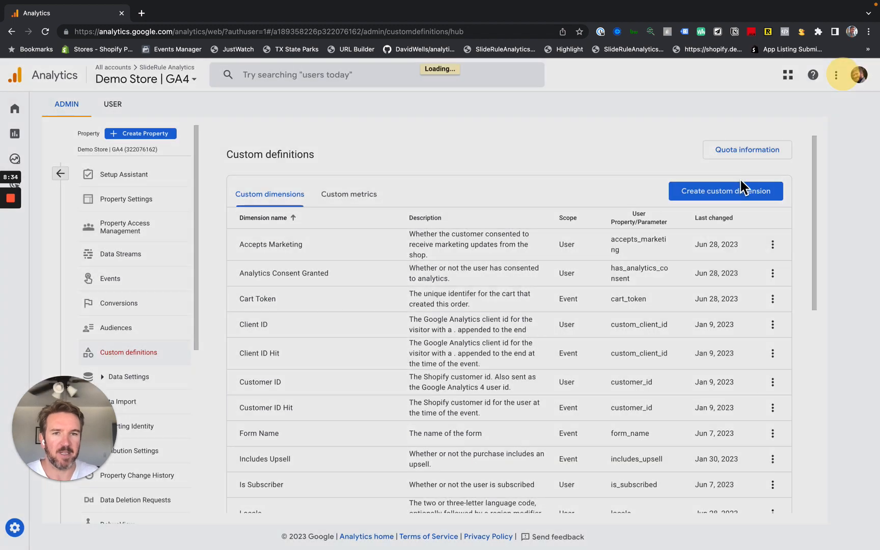